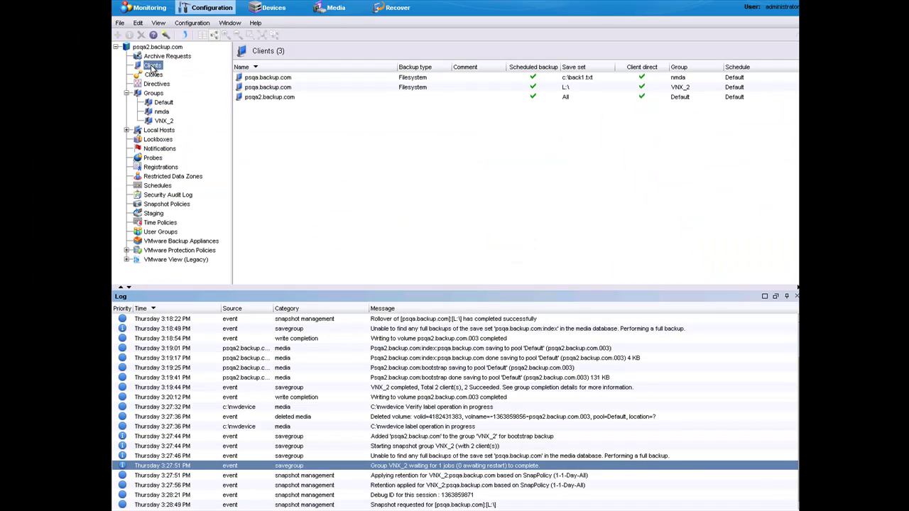
Launch the New Client Wizard and enable NetWorker Snapshot Management for the Filesystem application
right_click(151, 68)
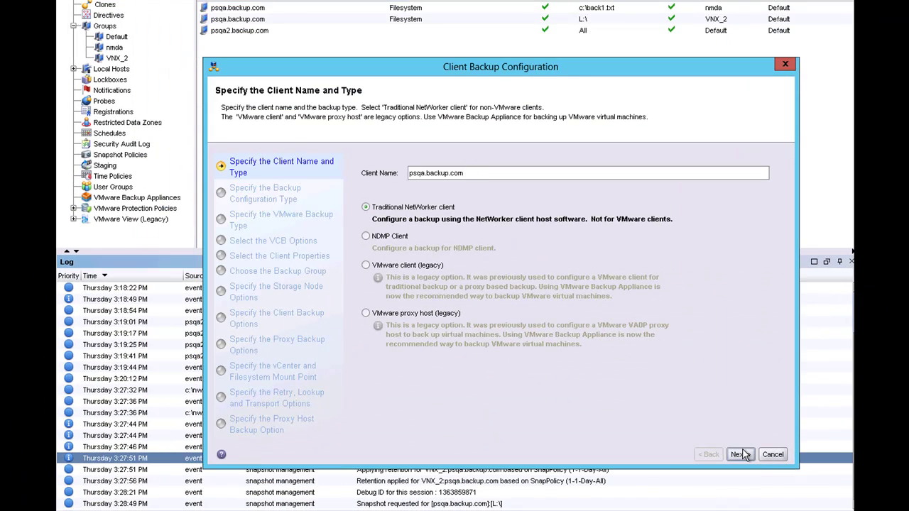
click(739, 454)
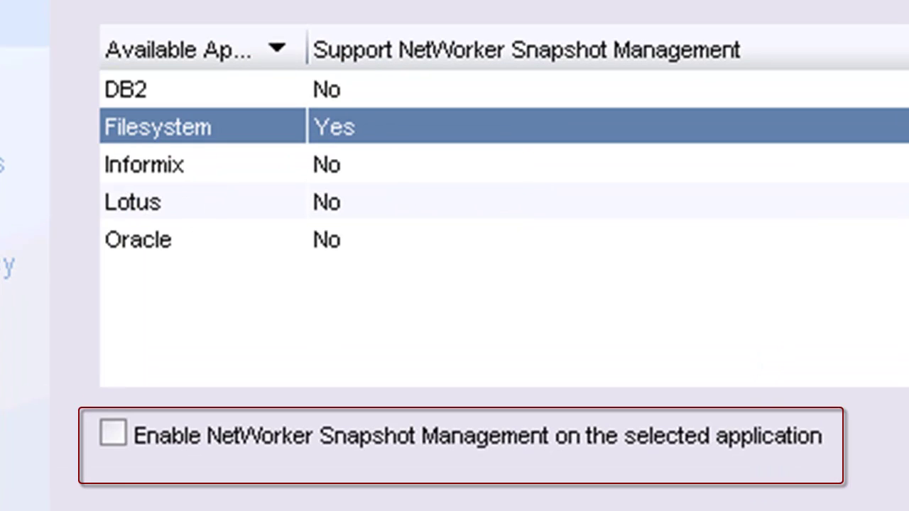
click(113, 435)
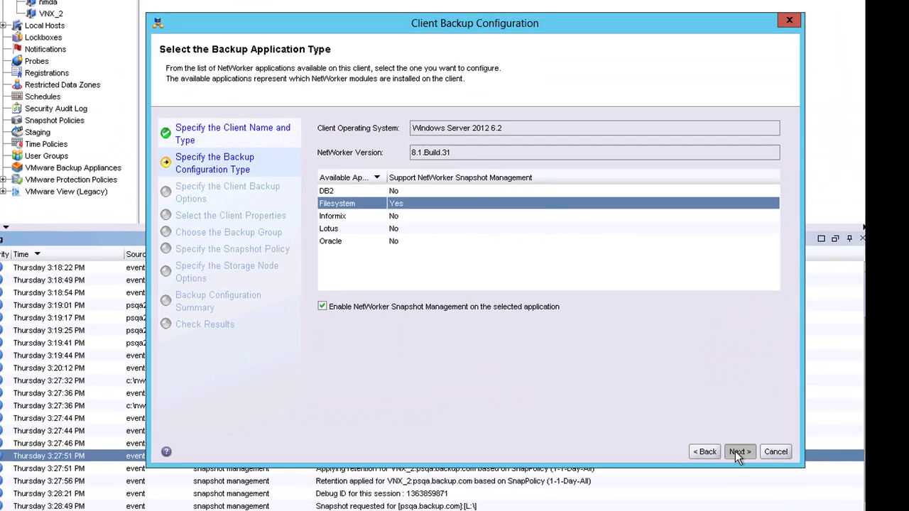
Choose EMC VNX/CLARiiON as the storage array with VNX-SNAP (VNX Snapshot) as the mirror type
click(737, 452)
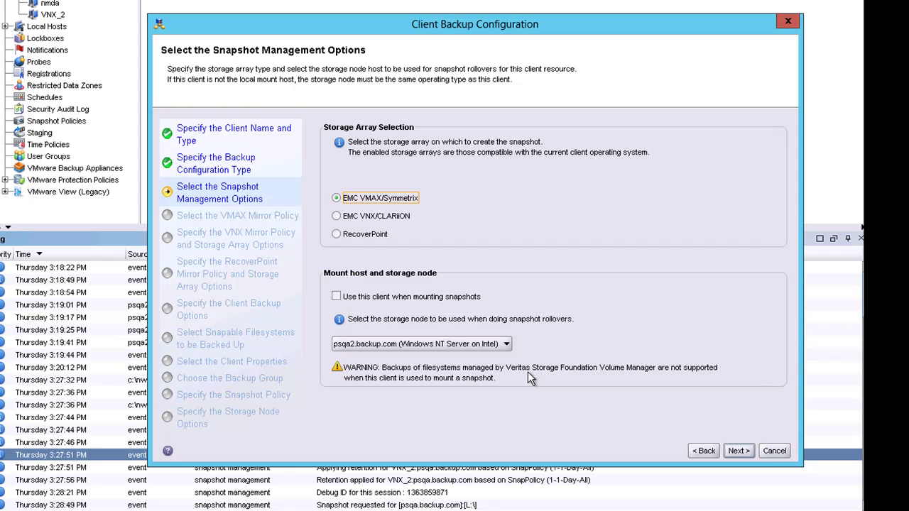
click(362, 218)
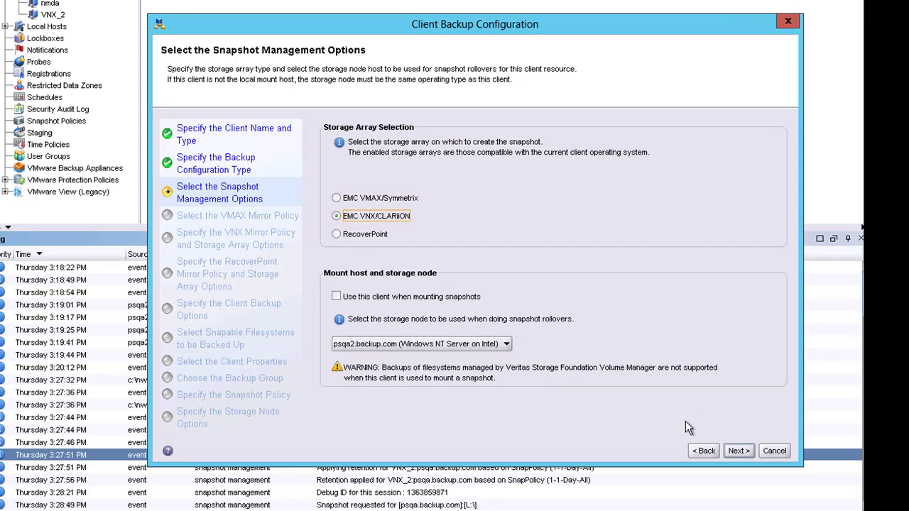
click(738, 451)
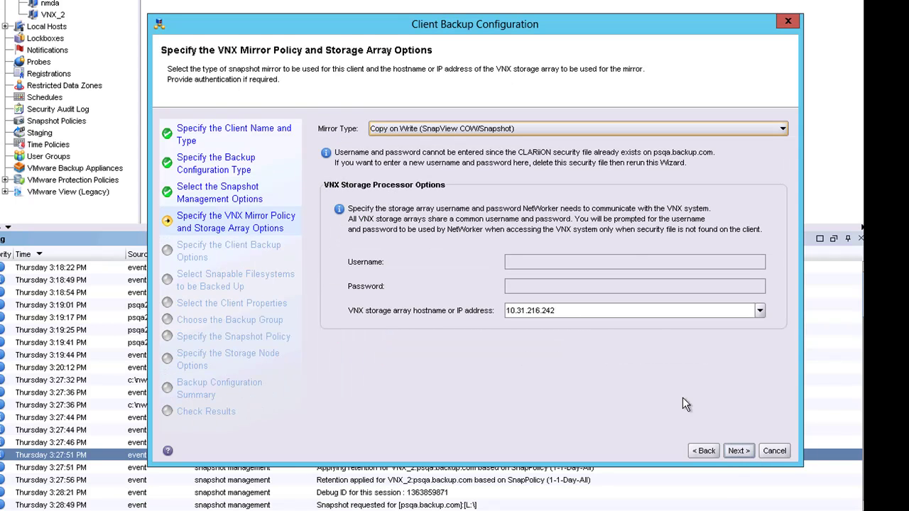
click(756, 132)
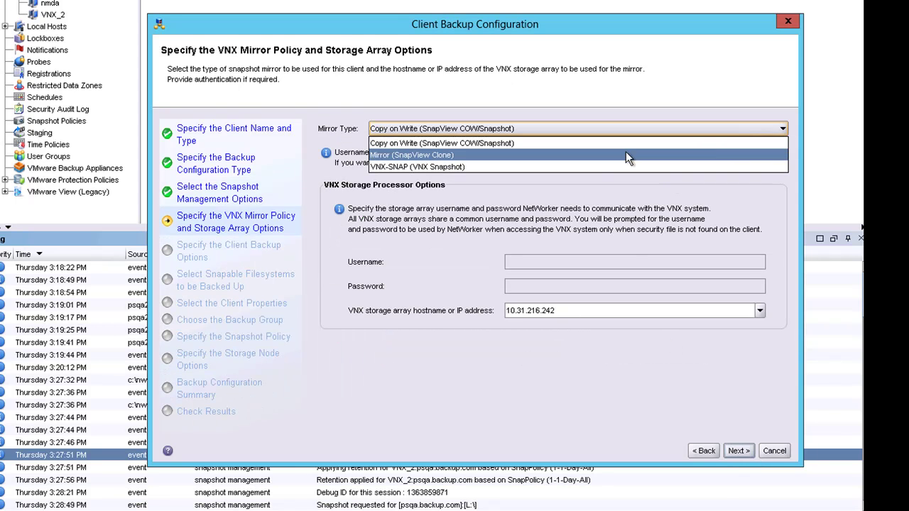
click(458, 167)
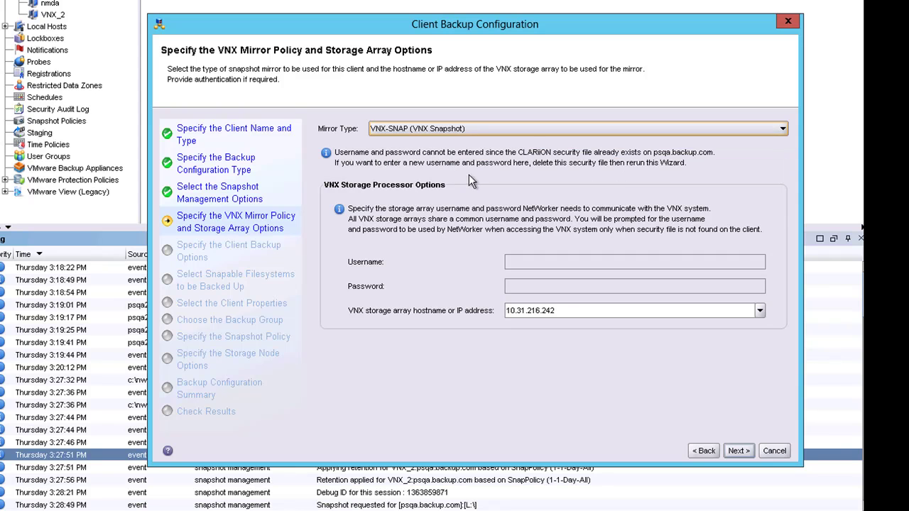
click(738, 451)
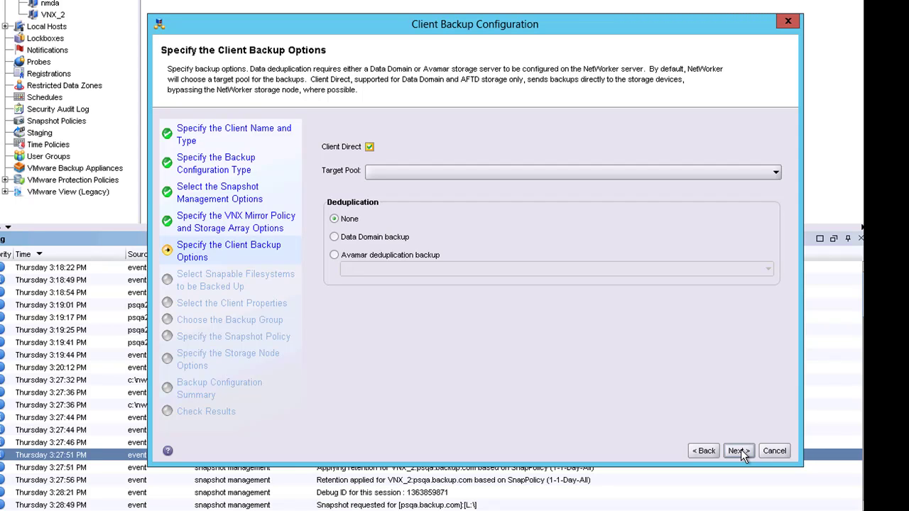
Clear the psqa.backup.com root selection so only the R: drive is backed up
click(738, 451)
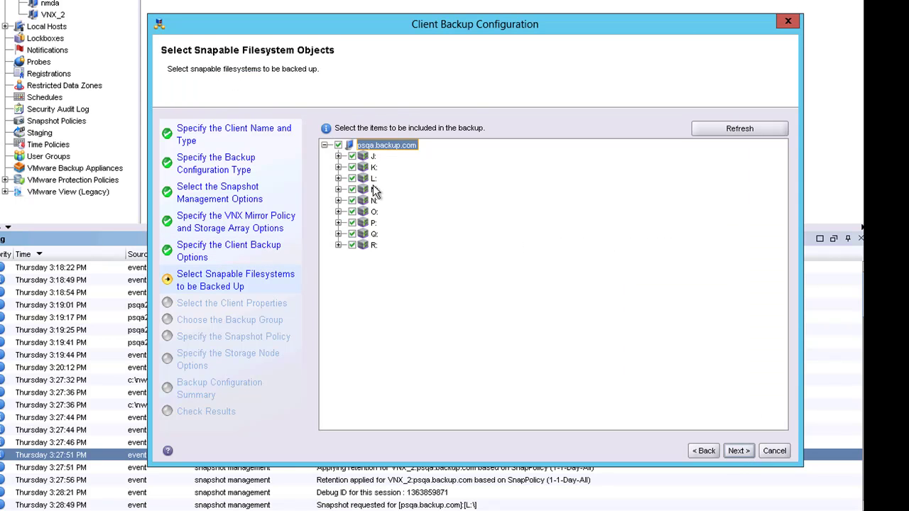
click(338, 146)
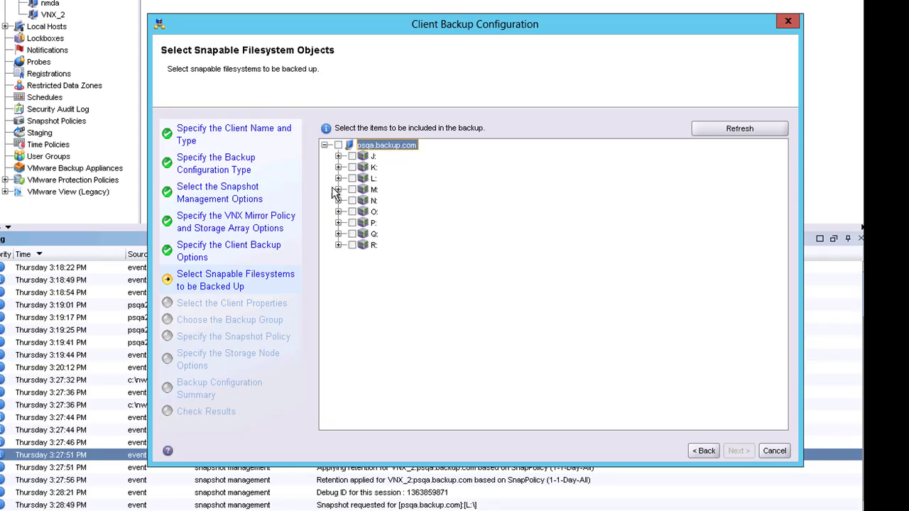
click(353, 245)
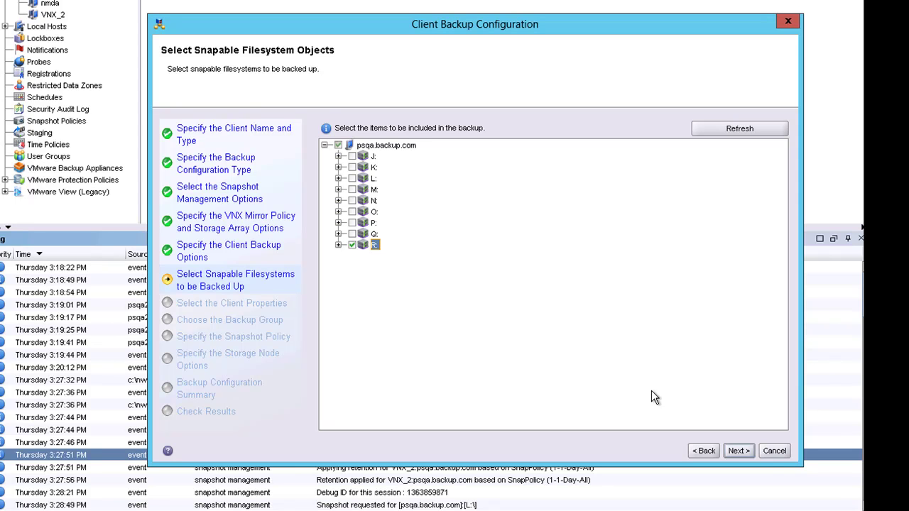
click(738, 451)
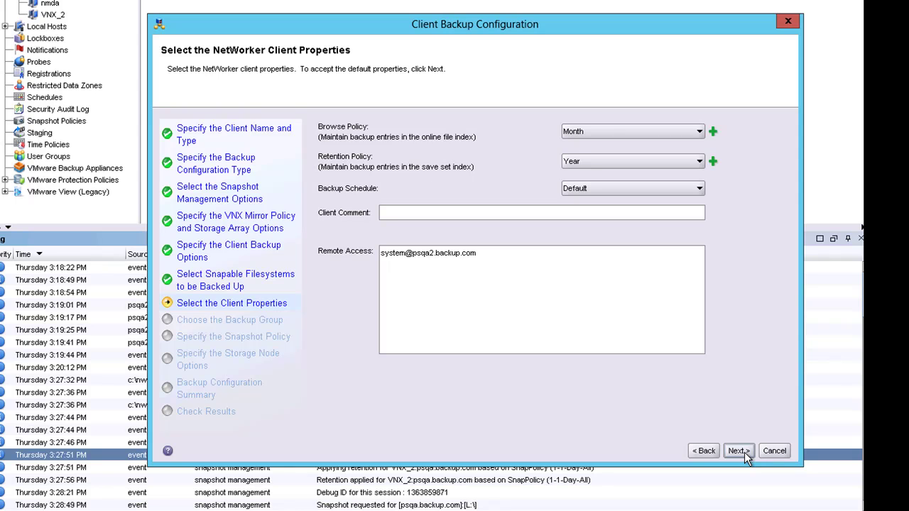
Keep default client properties and create new group VNX_3 with the 1-1-Day-All snapshot policy
click(739, 451)
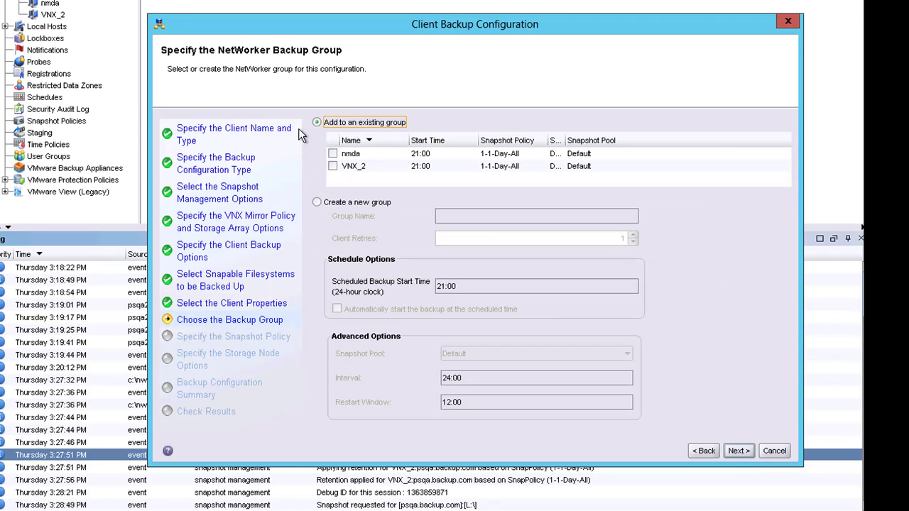
click(317, 202)
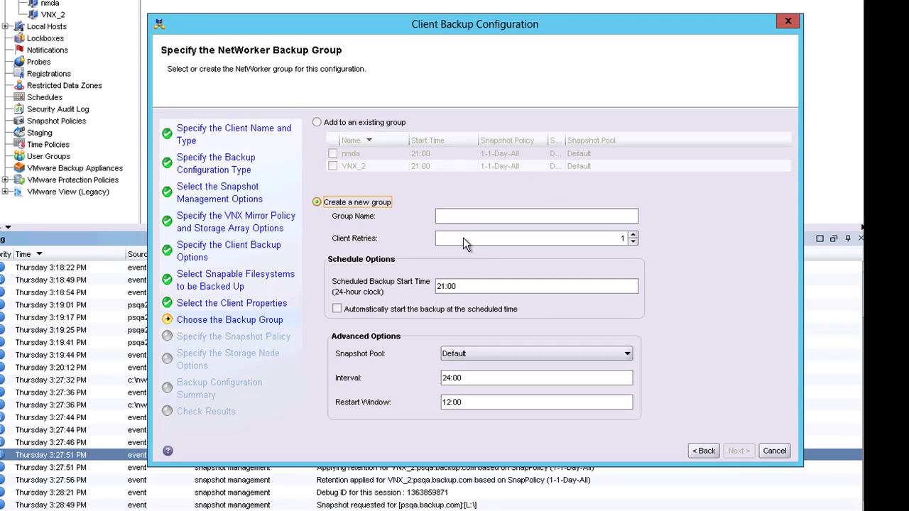
click(468, 217)
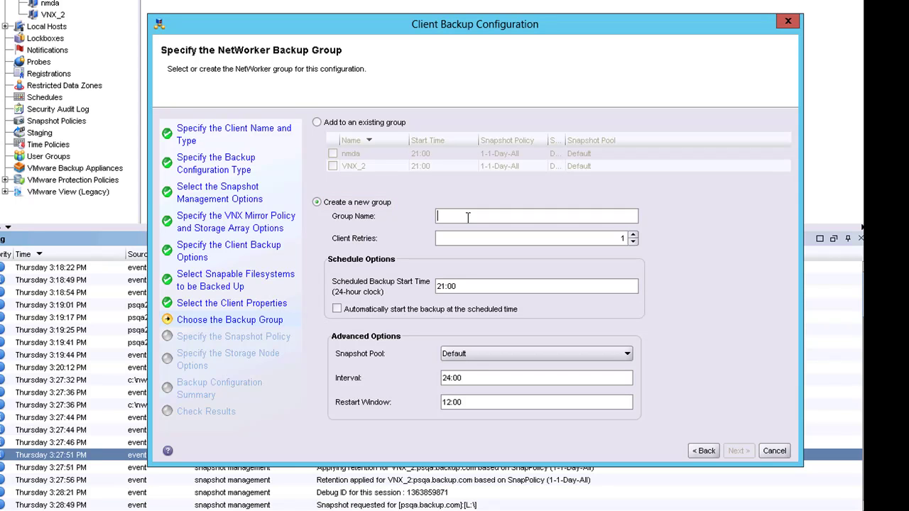
text(VNX)
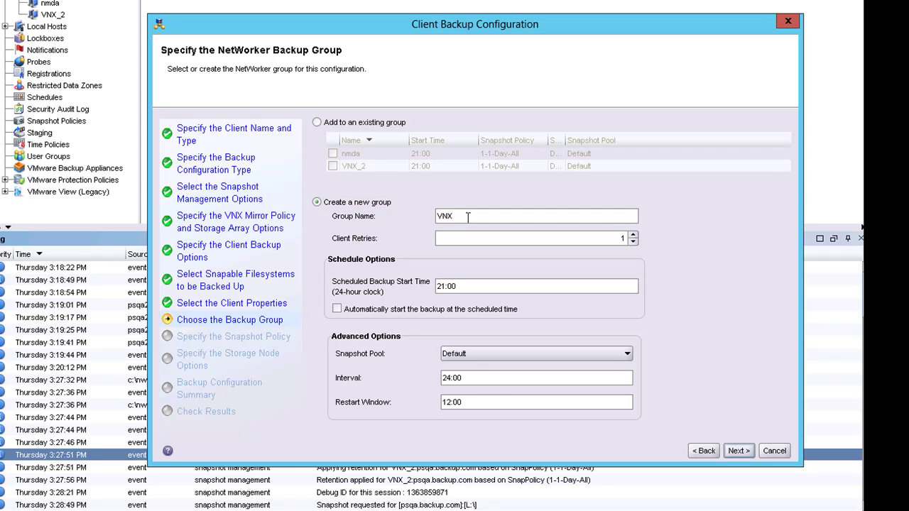
text(_3)
click(735, 455)
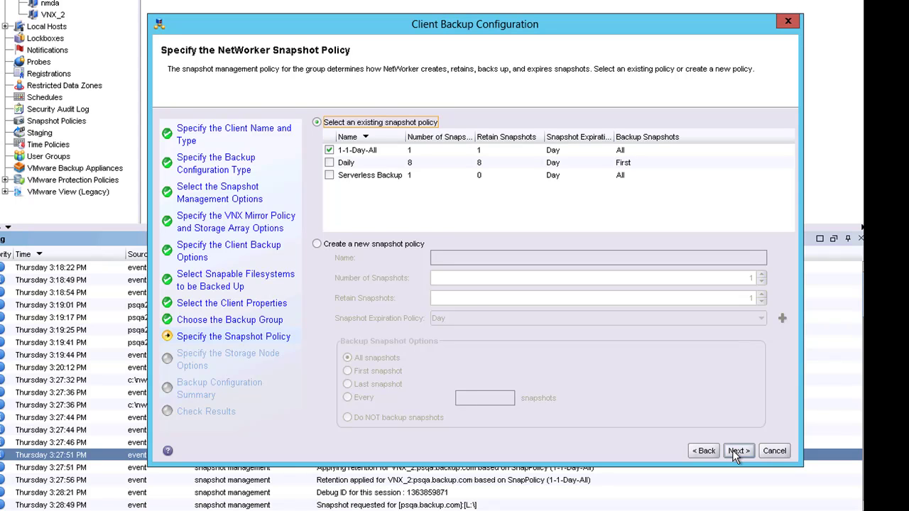
click(737, 451)
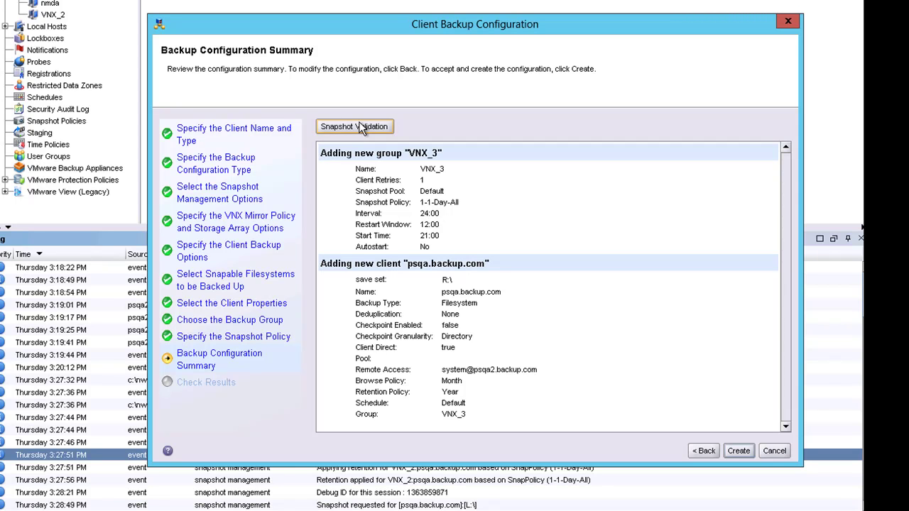
Run Snapshot Validation successfully, then create group VNX_3 and its psqa.backup.com client
click(358, 126)
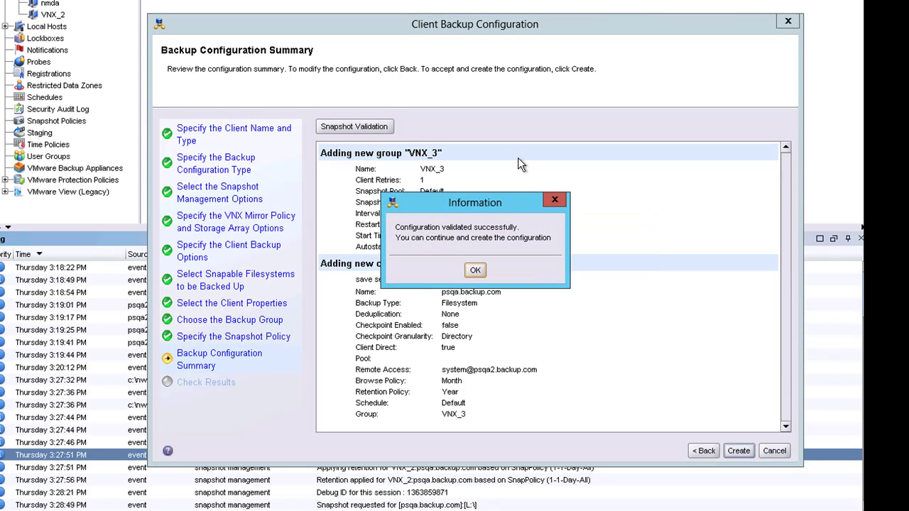
click(474, 270)
click(737, 452)
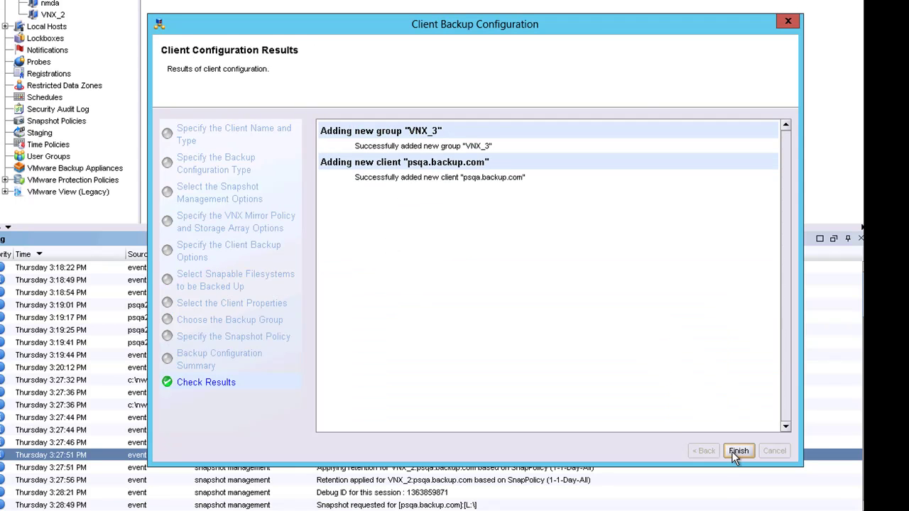
click(737, 451)
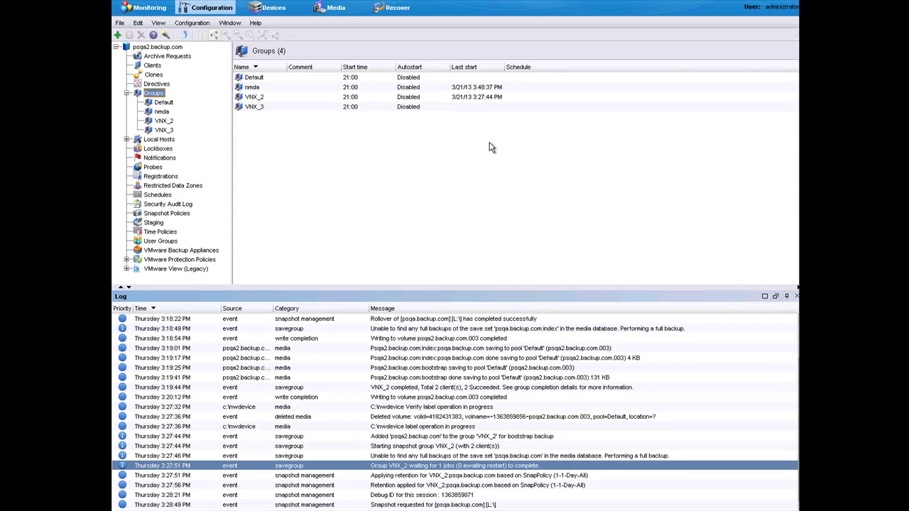
Choose Start from the VNX_3 group's context menu to begin its backup
right_click(160, 132)
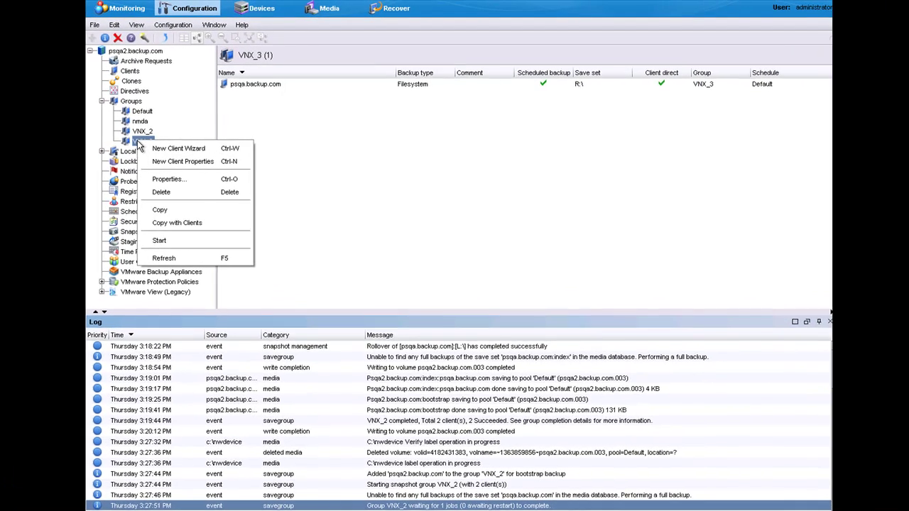
click(189, 242)
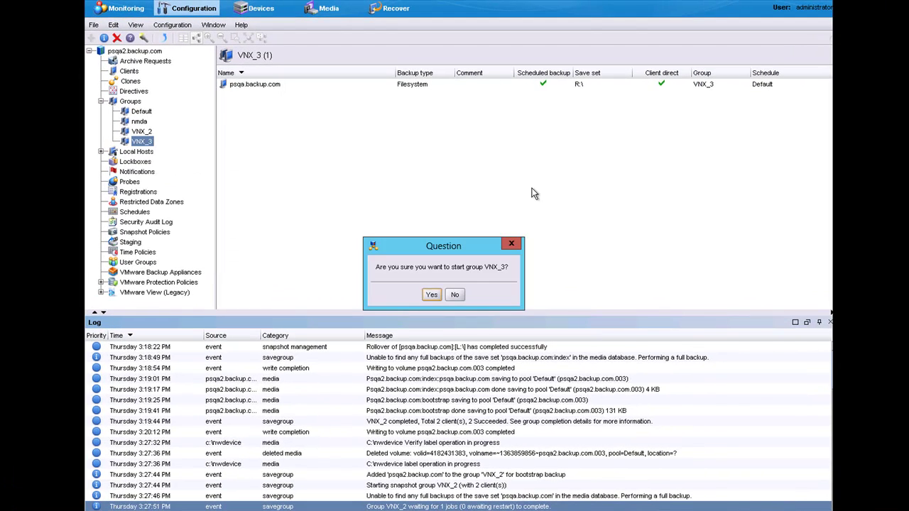
Confirm starting the backup of group VNX_3
click(429, 295)
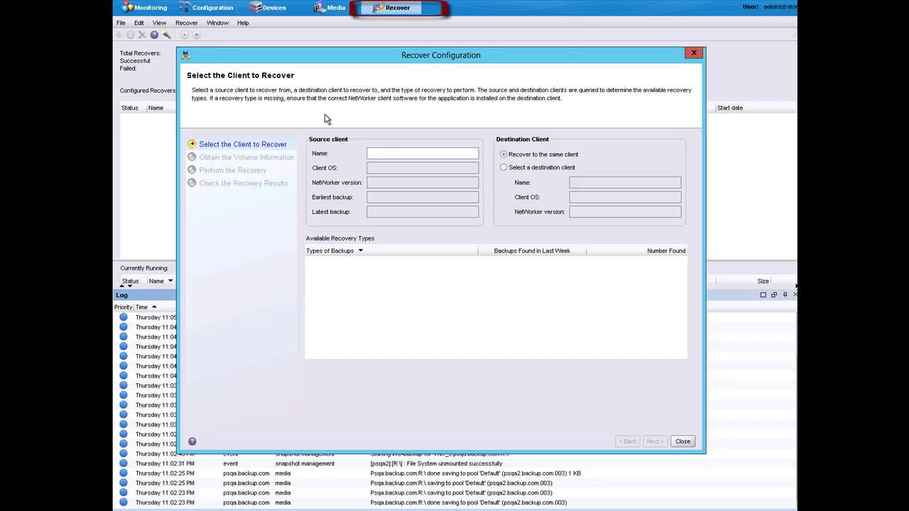
Select psqa.backup.com as the source client with the Snapshot Management recovery type
click(399, 155)
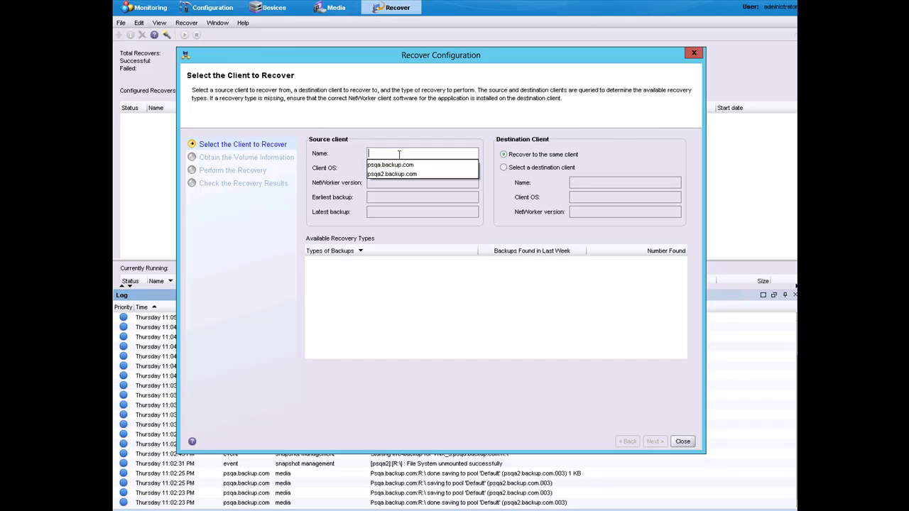
text(p)
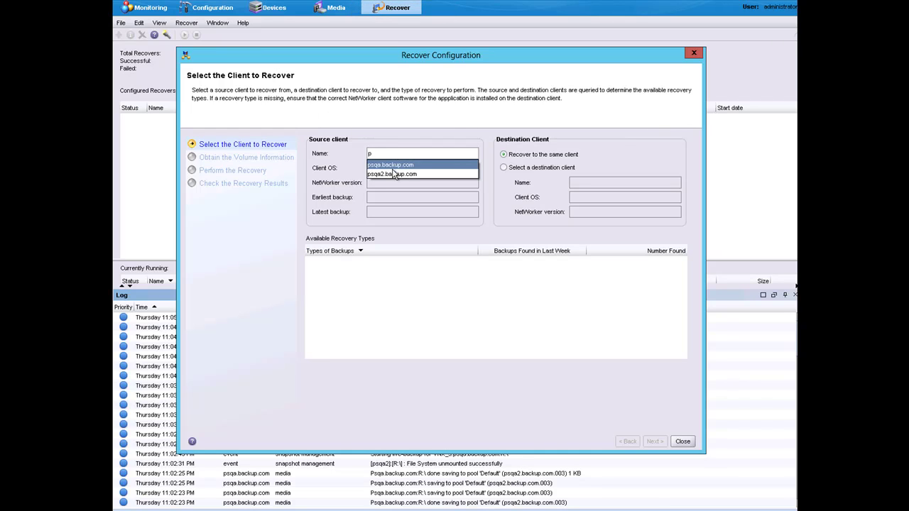
click(393, 166)
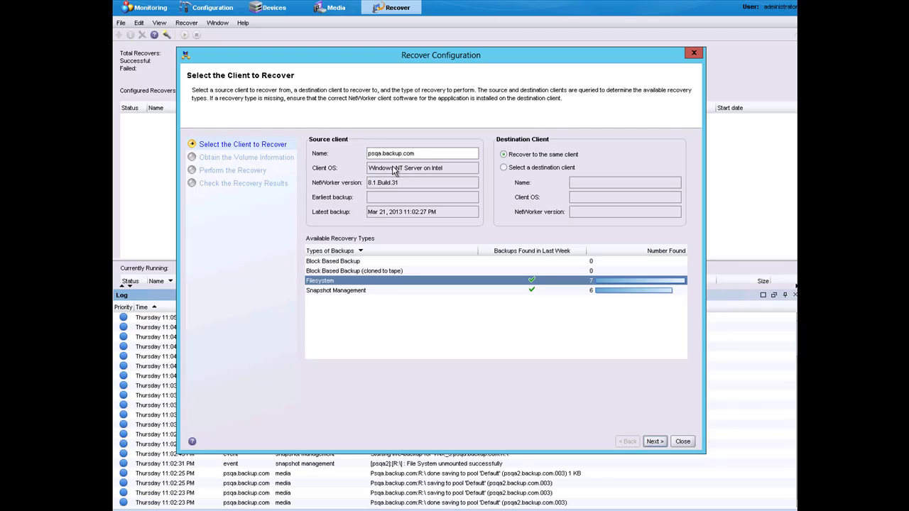
click(370, 292)
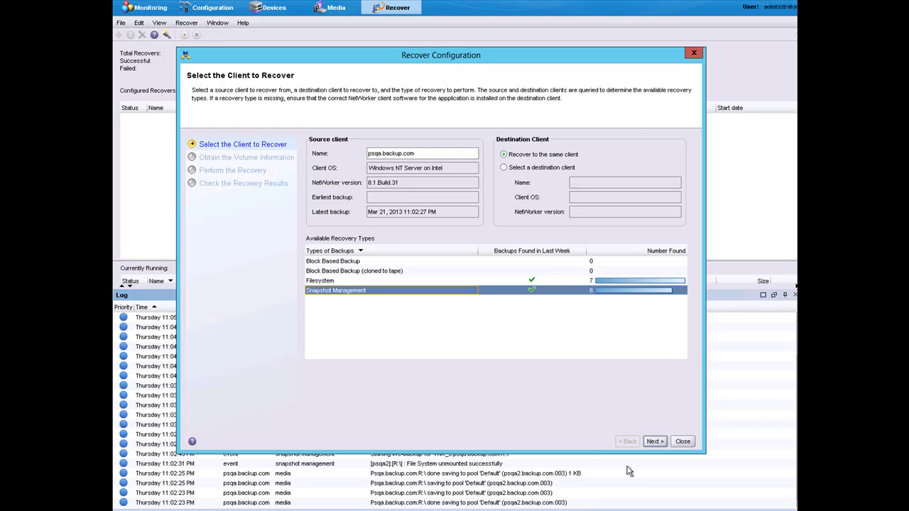
click(663, 442)
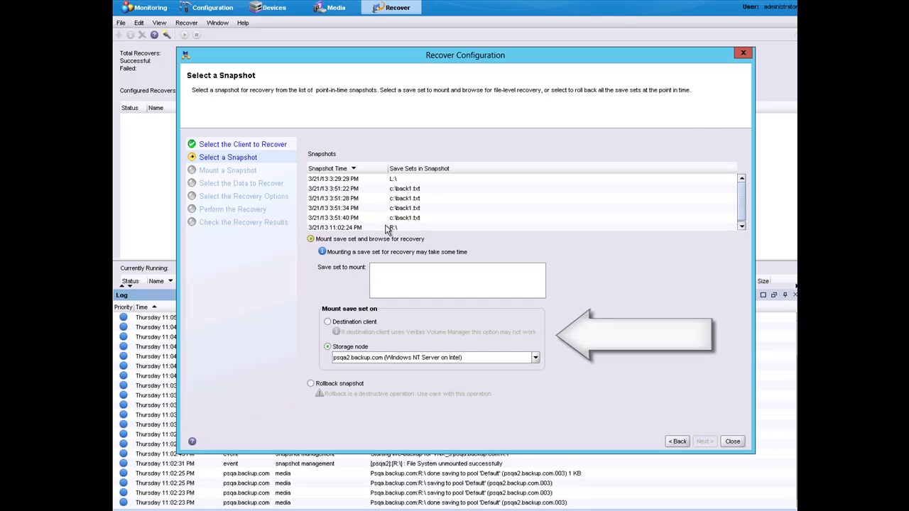
Mount the R:\ snapshot and mark psqa.backup.com's data for recovery
click(388, 228)
click(704, 441)
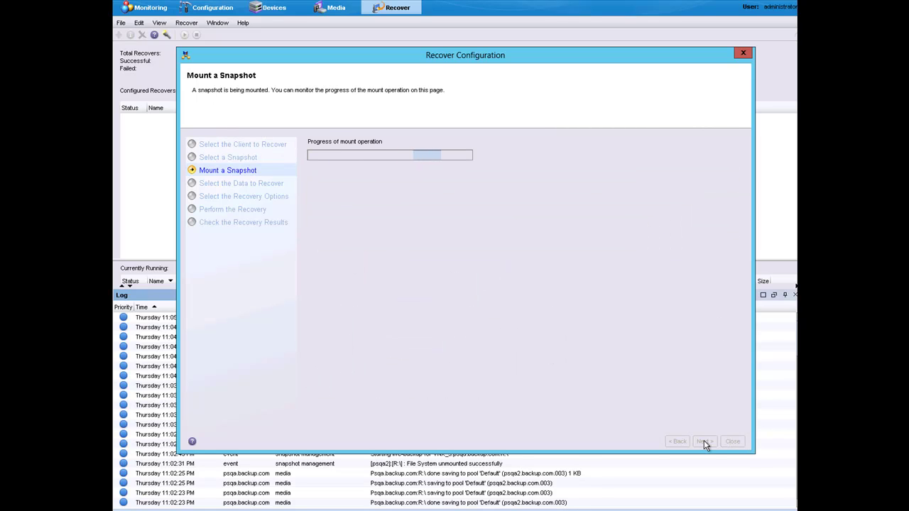
click(699, 441)
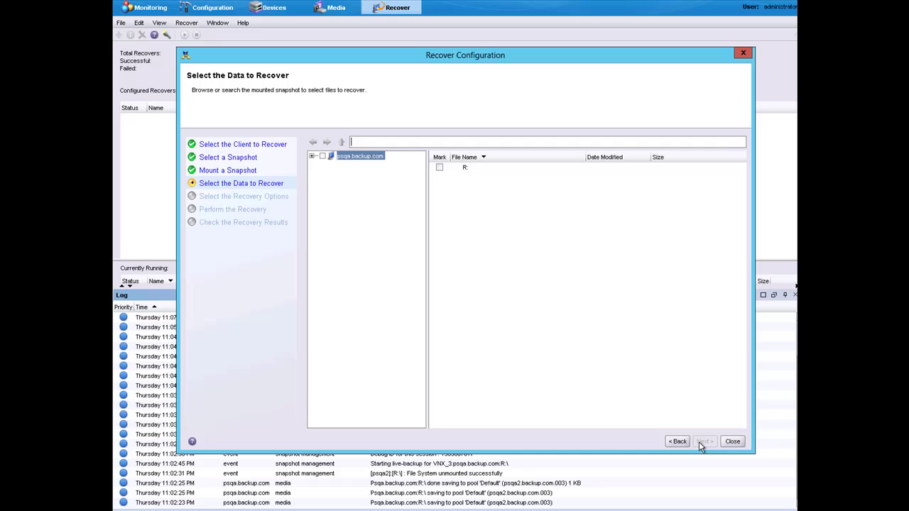
click(323, 157)
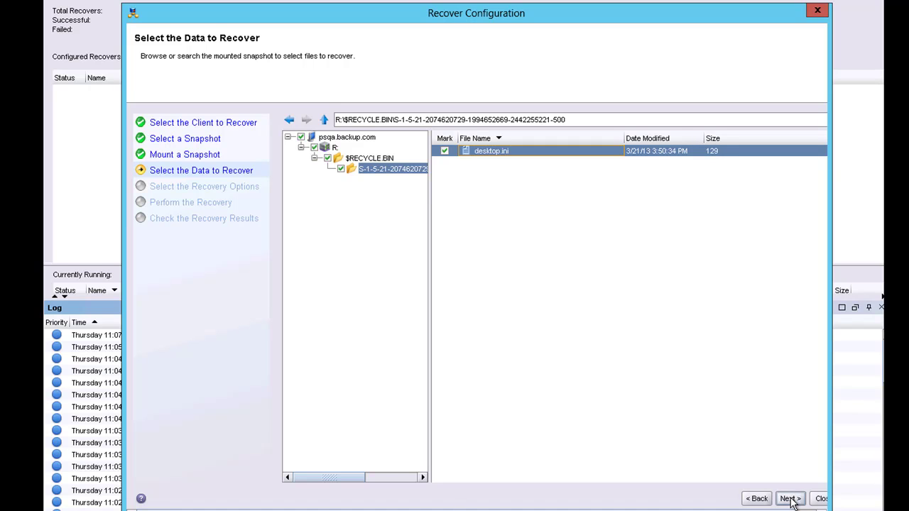
click(791, 499)
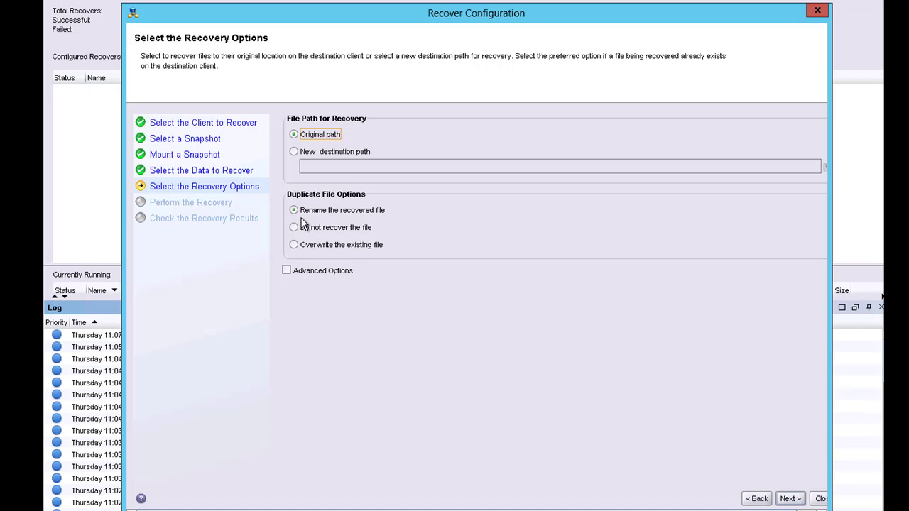
Keep Original path with Rename duplicates, run the recovery 'testrecovery', and close the wizard
click(789, 499)
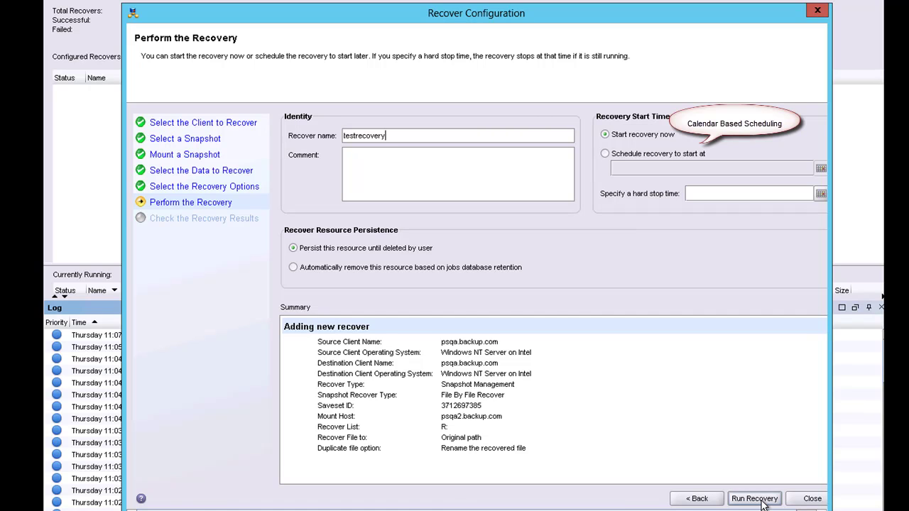
click(760, 501)
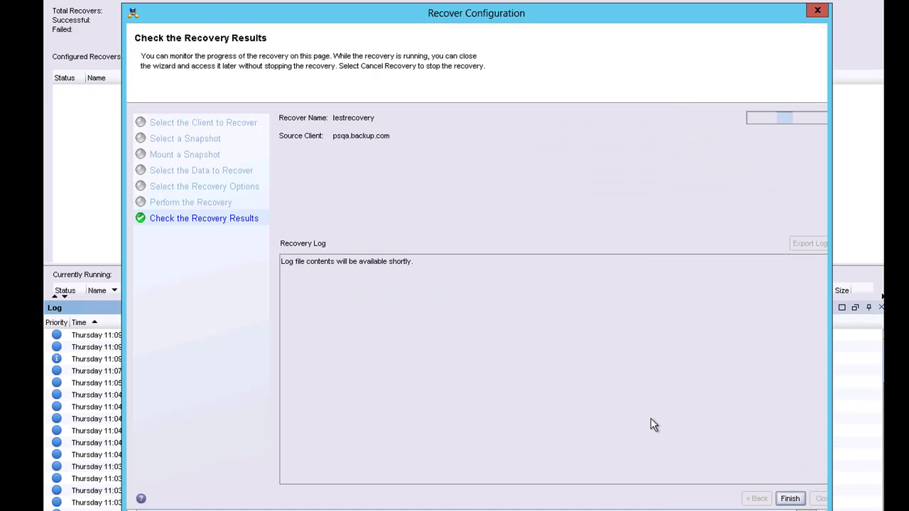
click(789, 497)
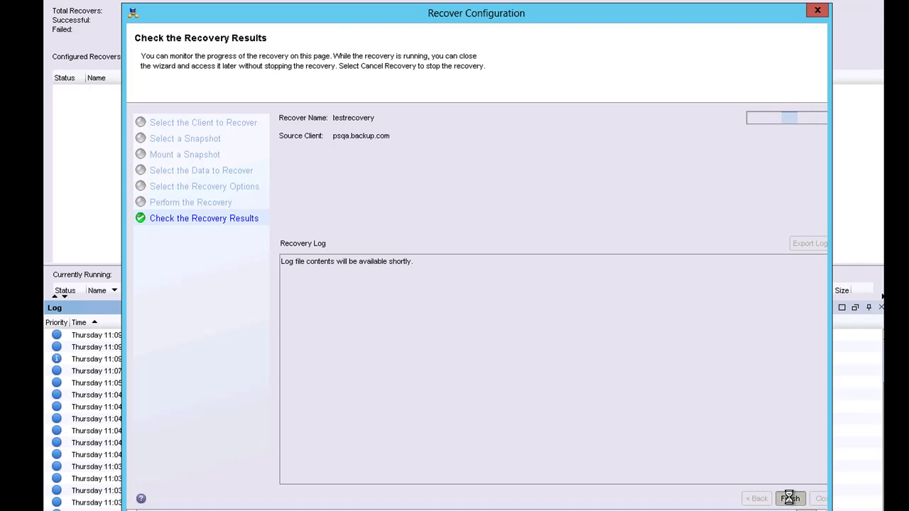